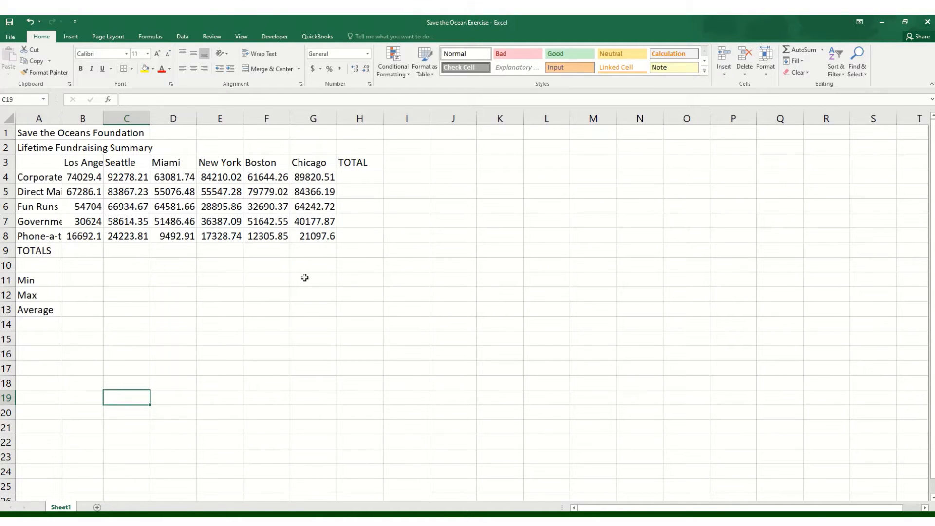
click(135, 339)
click(127, 351)
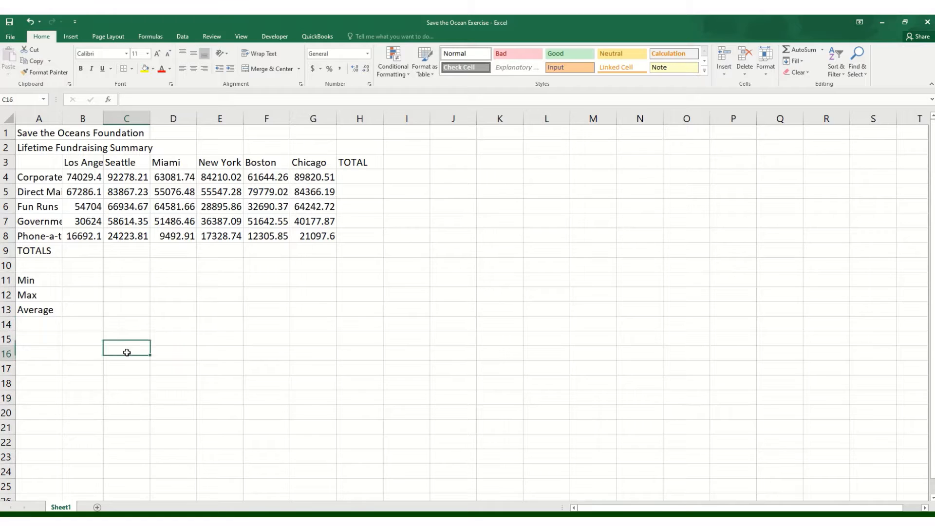
click(77, 351)
click(47, 352)
click(48, 338)
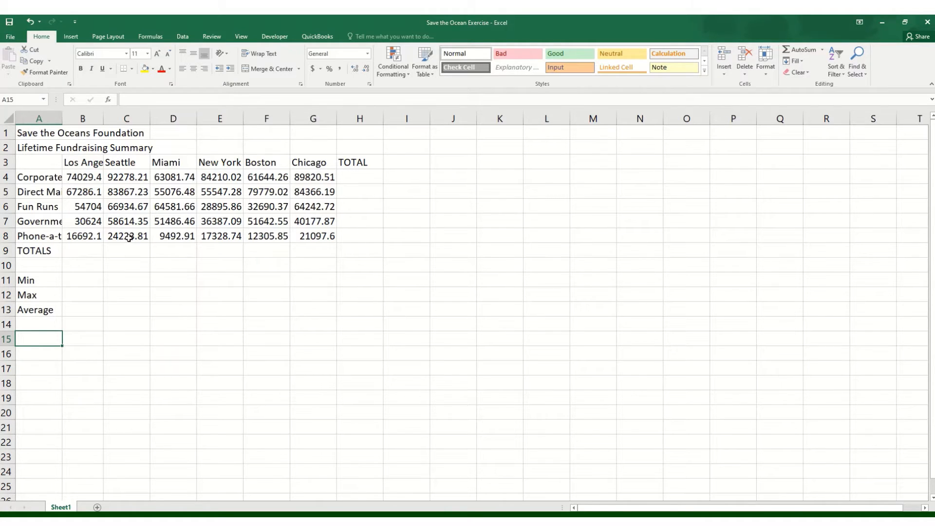
AutoFit the width of every column in the worksheet to its contents
click(6, 119)
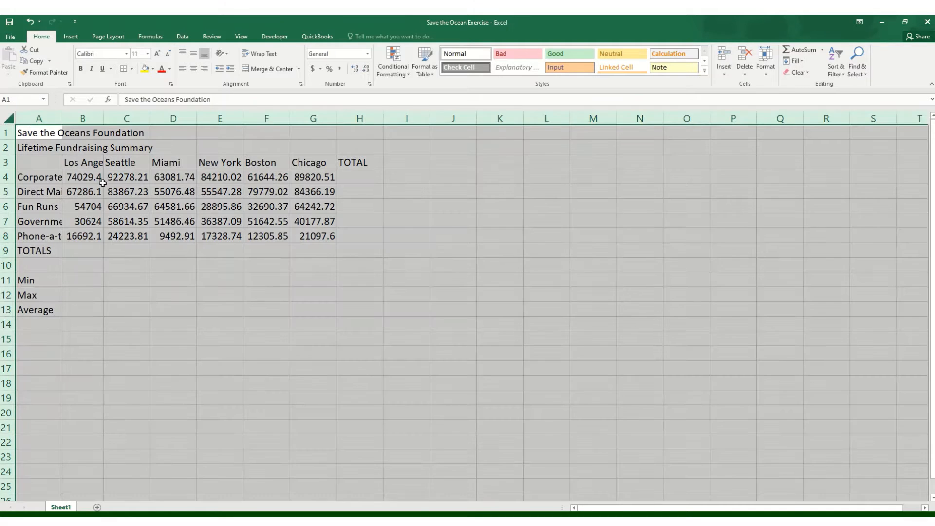
double_click(103, 115)
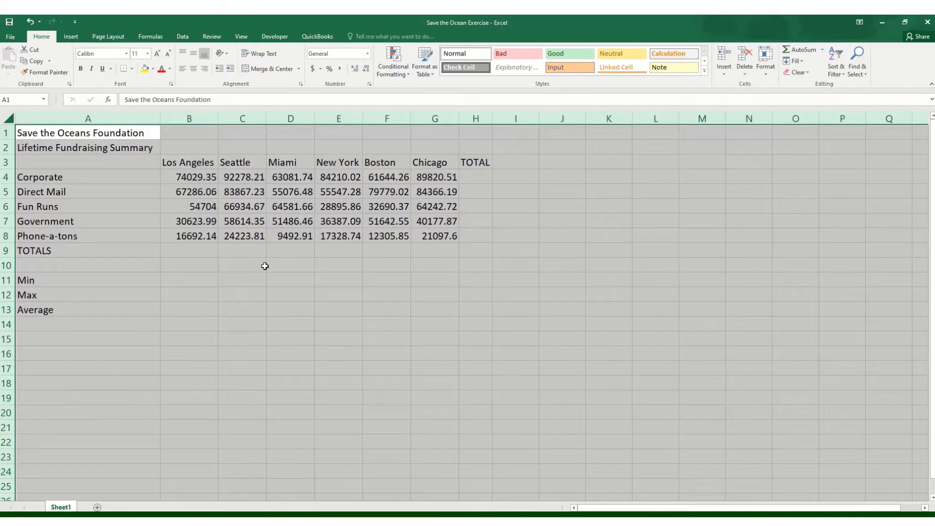
click(265, 266)
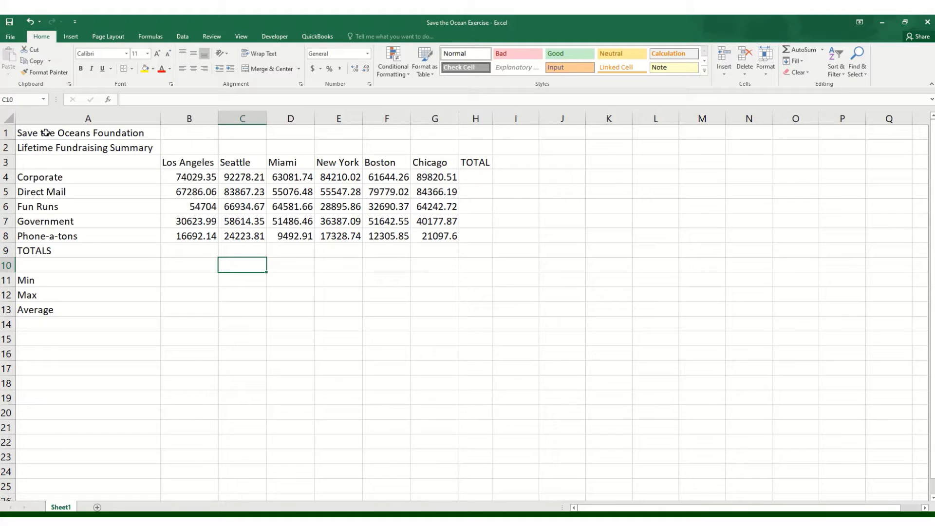
Merge and center the foundation title across A1:H1 and the Lifetime Fundraising Summary subtitle across A2:I2
drag(45, 132, 478, 130)
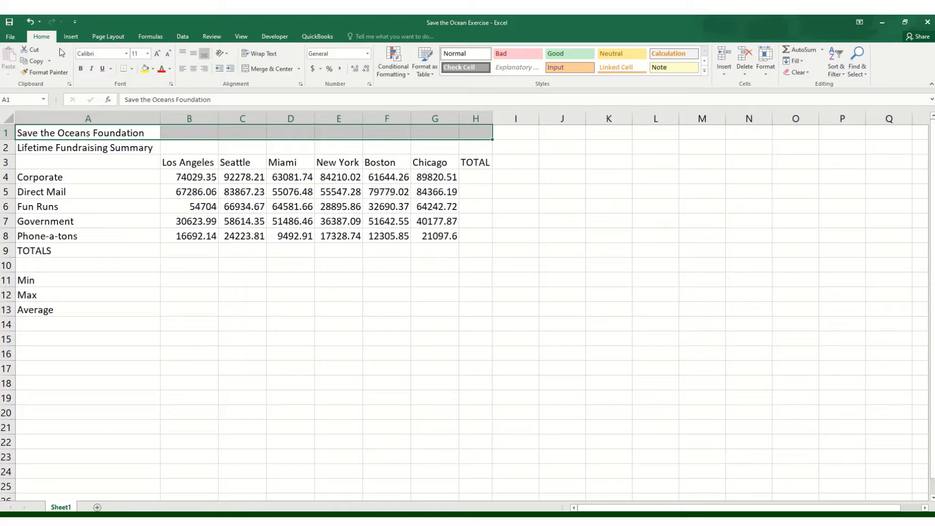
click(274, 69)
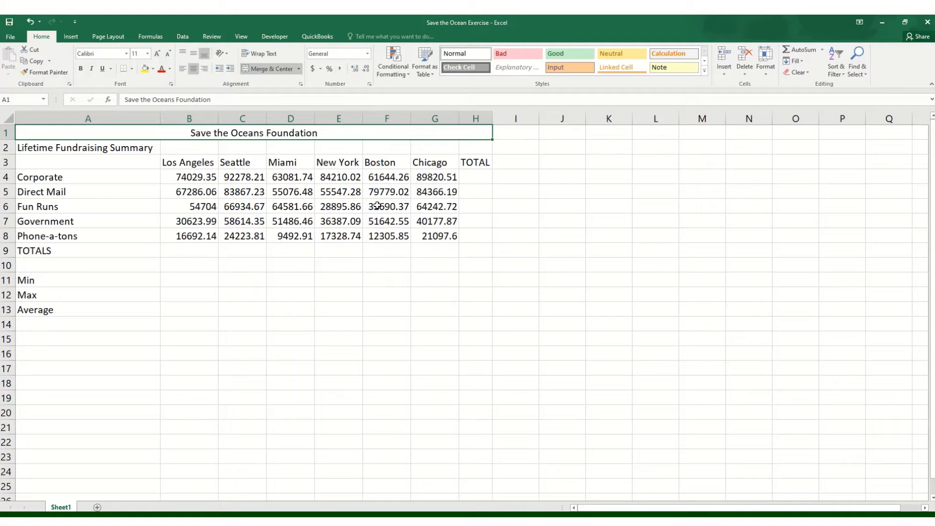
drag(98, 148, 520, 149)
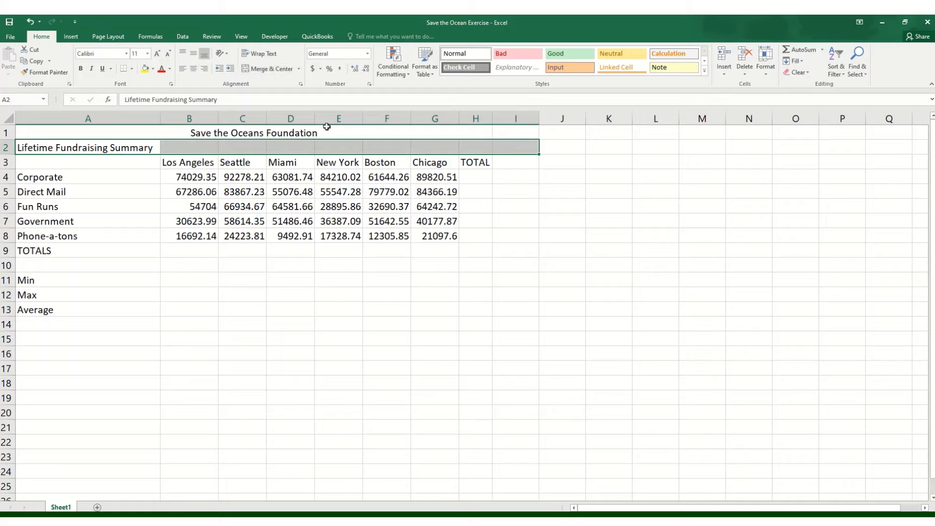
click(267, 69)
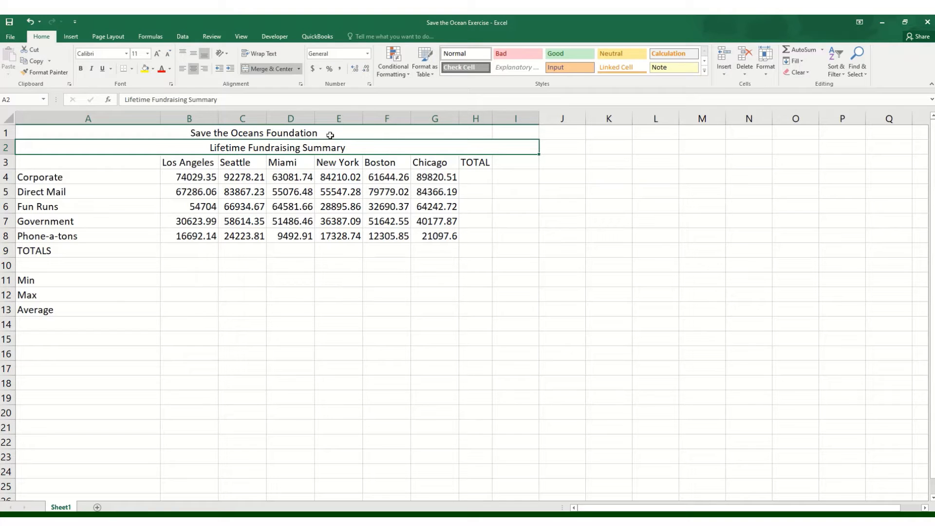
click(311, 262)
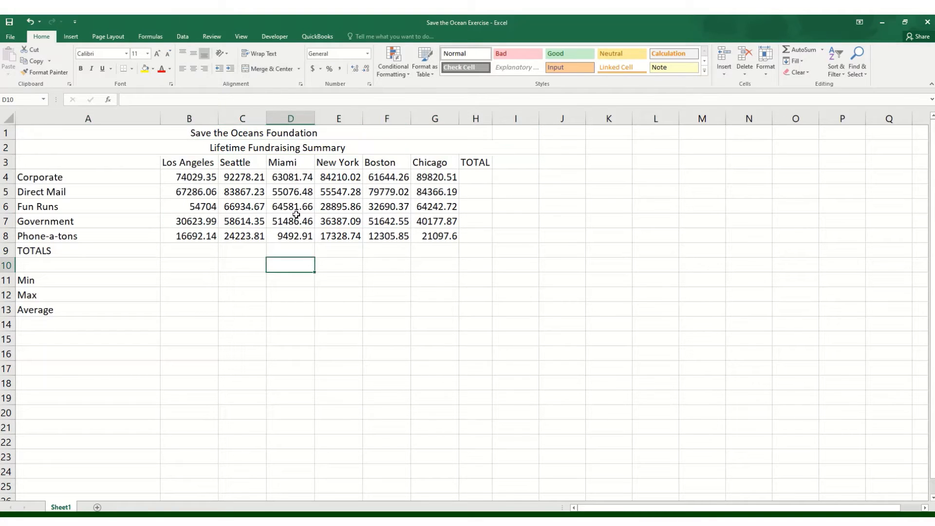
Apply the Title cell style to the heading in row 1 and the Heading 2 style to the subtitle in row 2
click(298, 134)
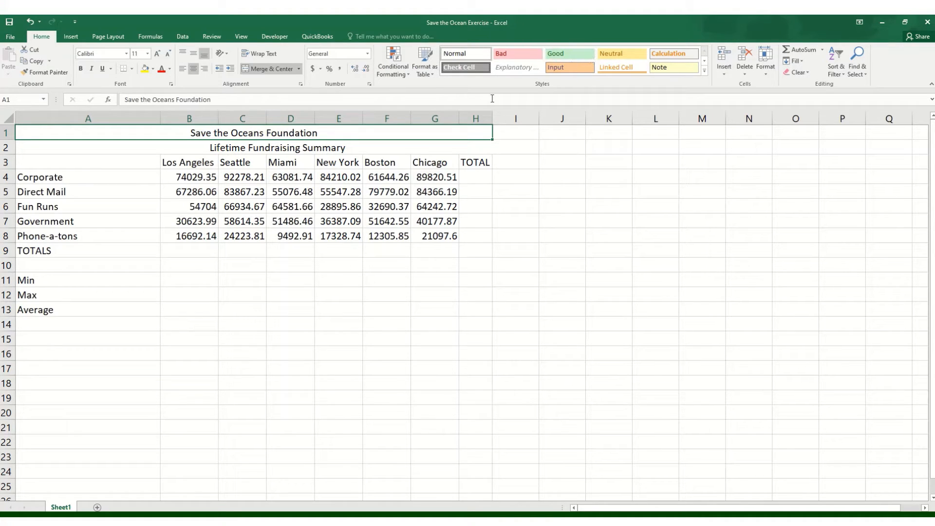
click(705, 73)
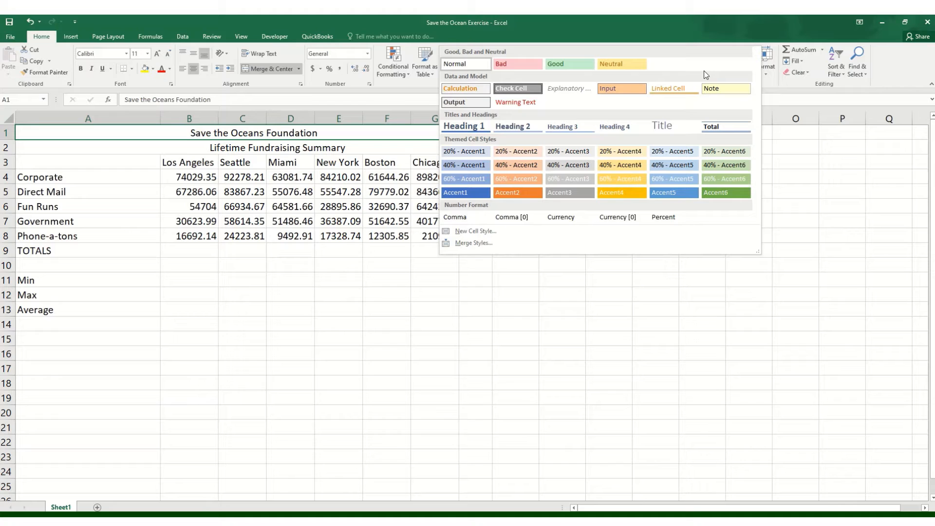
click(667, 133)
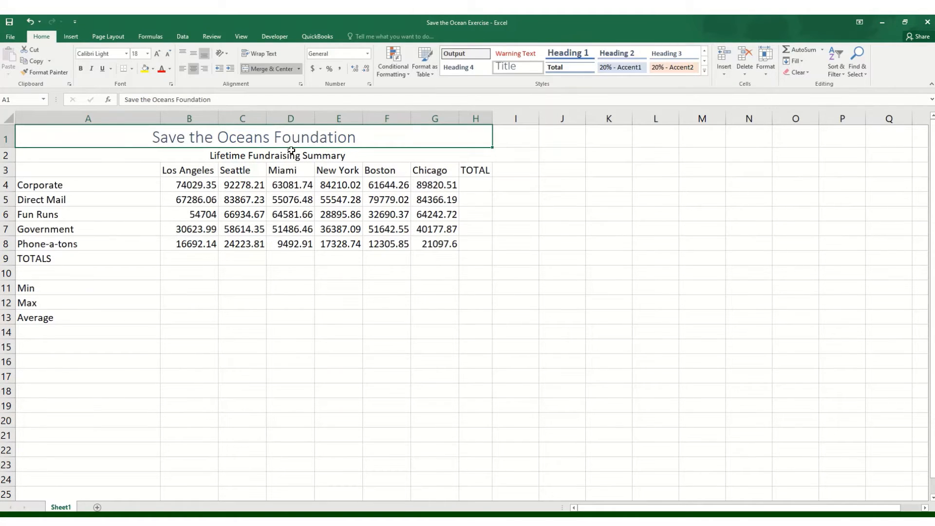
click(337, 154)
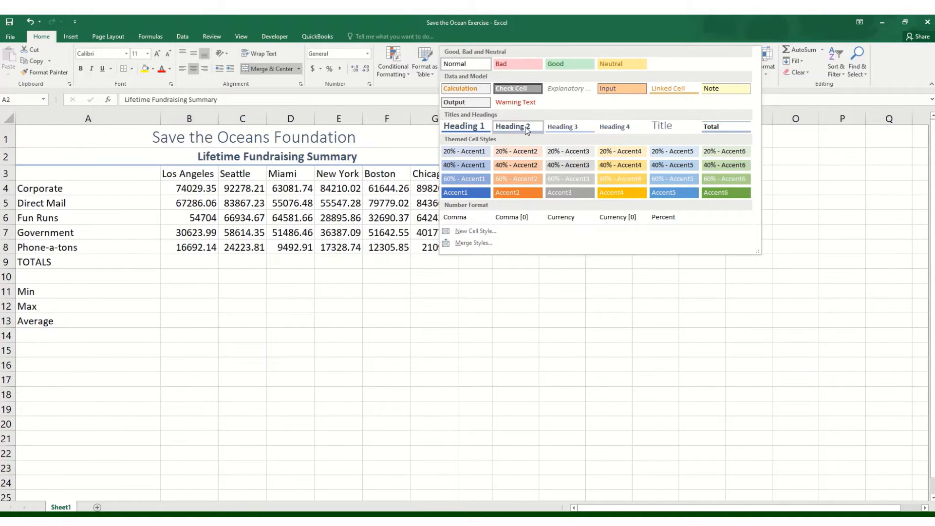
click(525, 126)
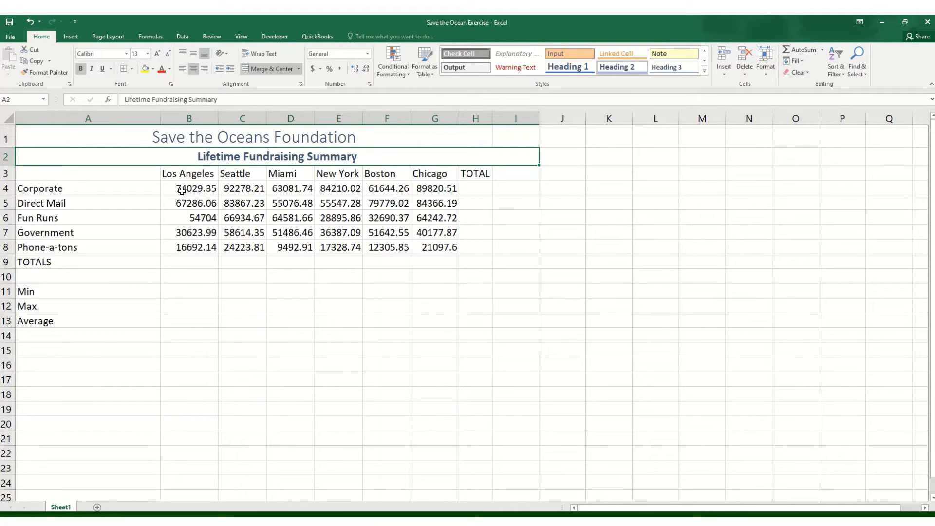
Format the fundraising amounts in B4:G8 with the Accounting number format
drag(179, 188, 451, 251)
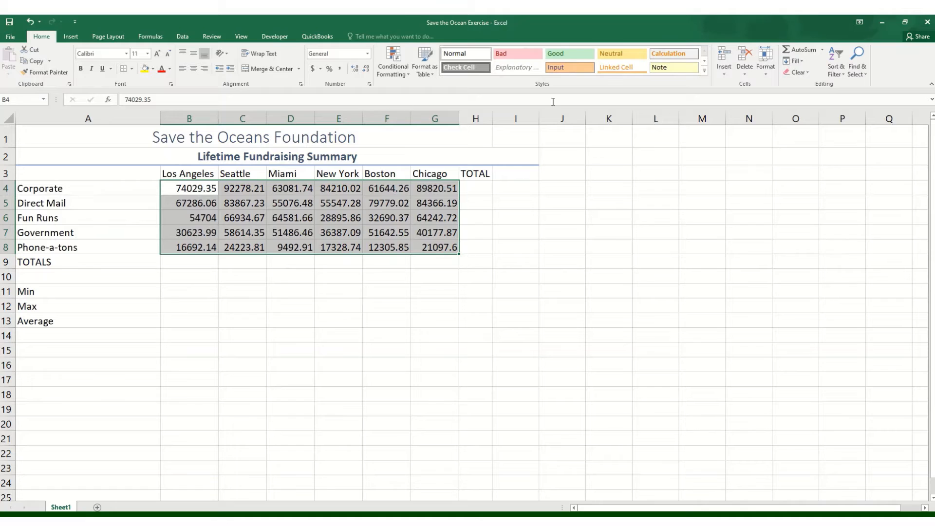
click(368, 56)
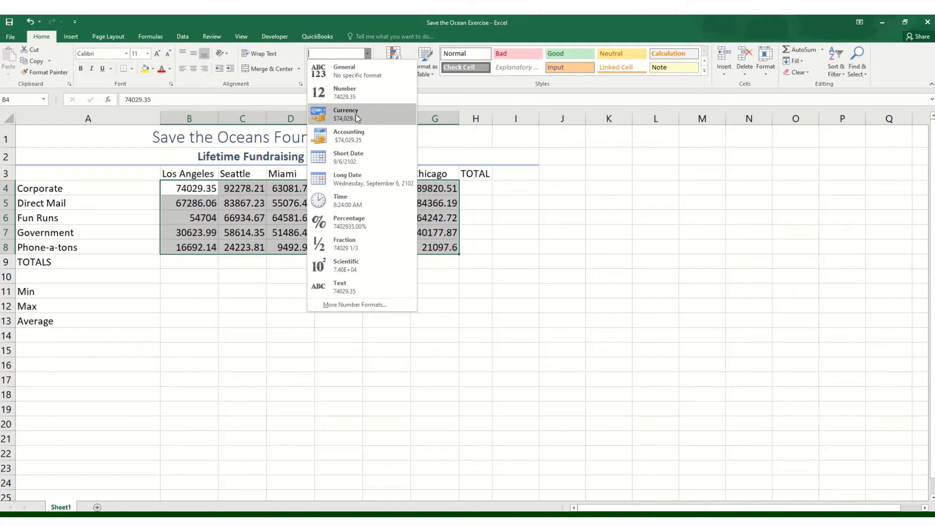
click(353, 139)
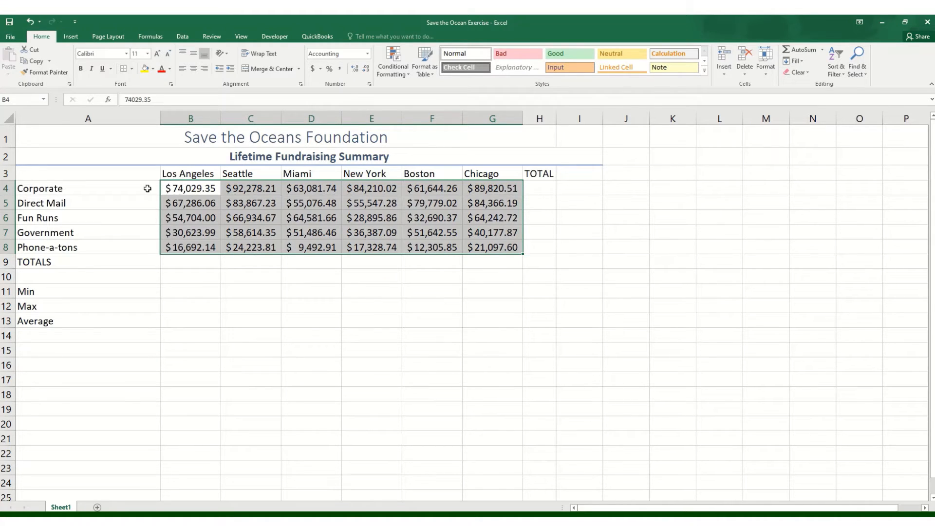
click(103, 191)
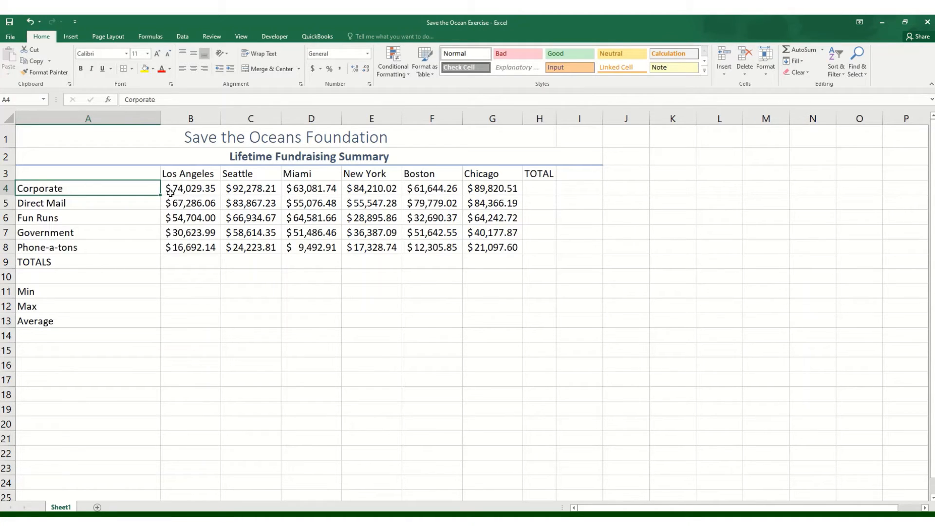
Total the Corporate row B4:G4 in H4 with the Sum function and AutoFit column H
drag(170, 191, 545, 193)
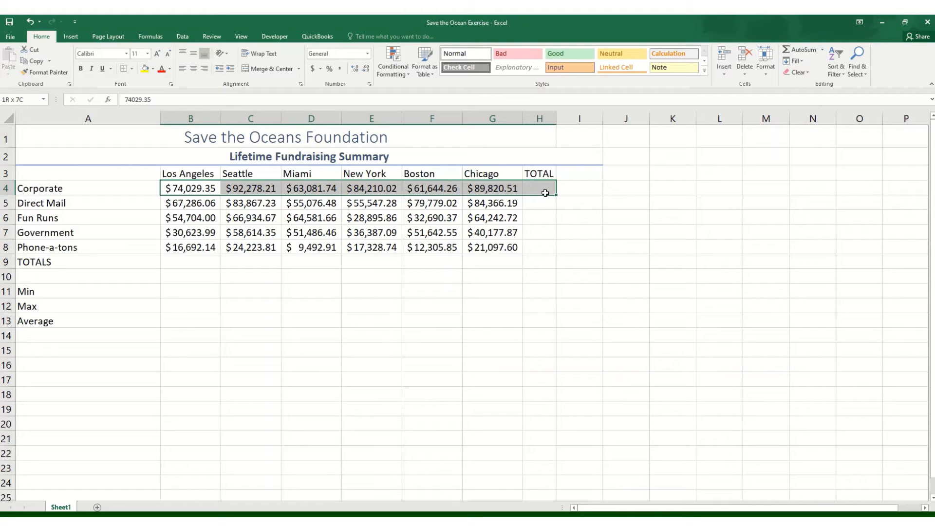
drag(545, 193, 545, 193)
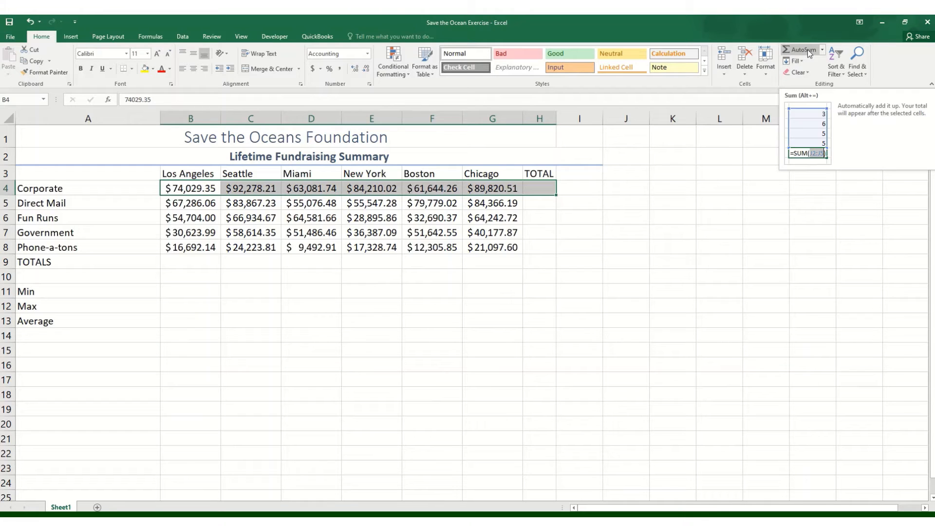
click(821, 51)
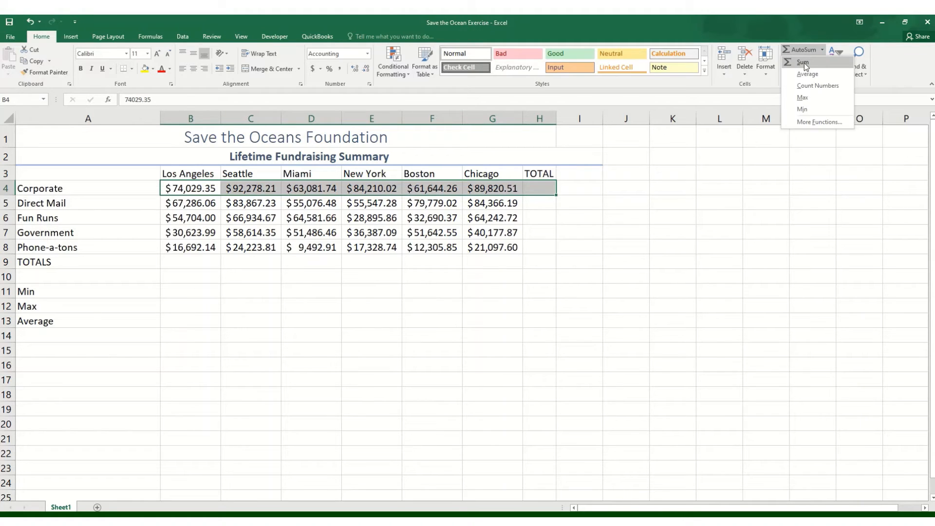
click(803, 63)
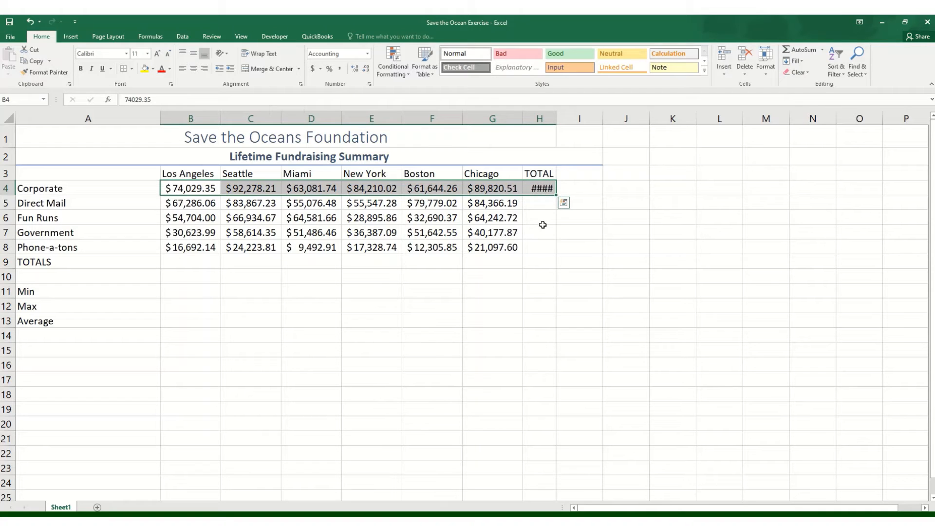
click(539, 188)
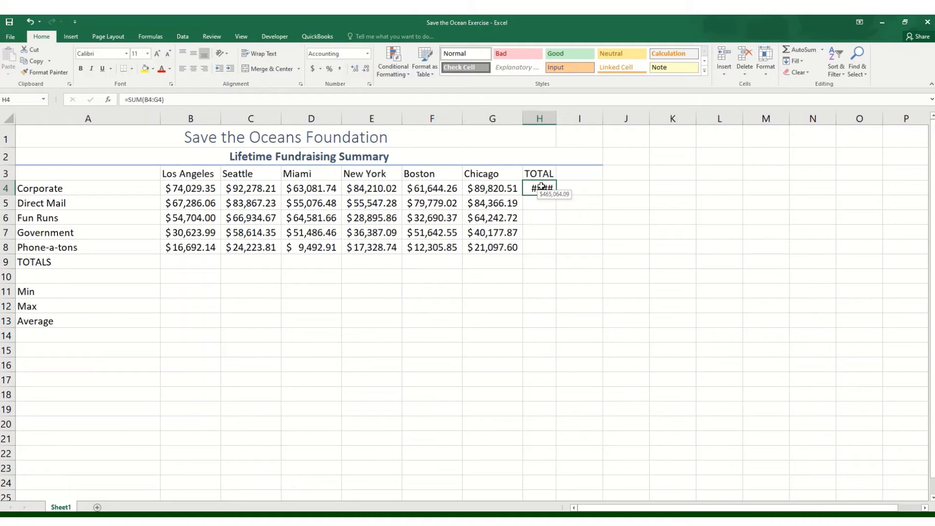
double_click(558, 115)
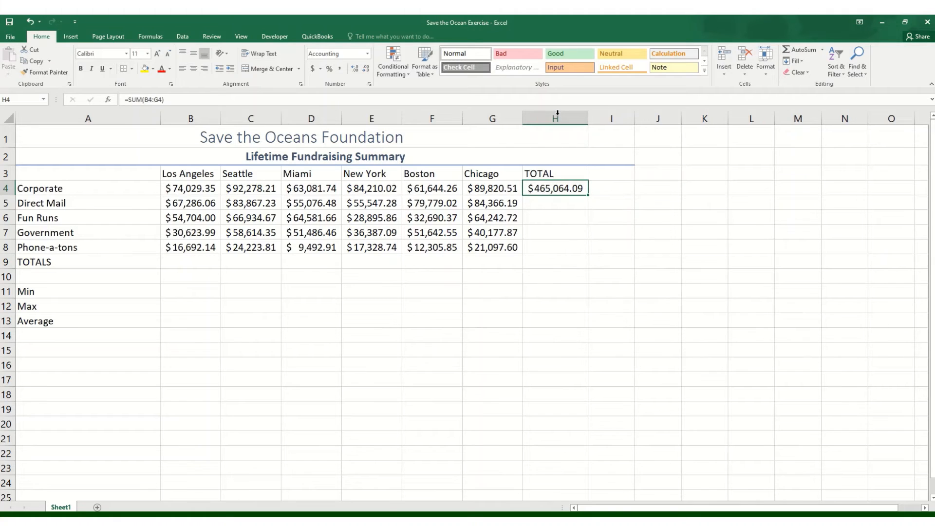
click(551, 237)
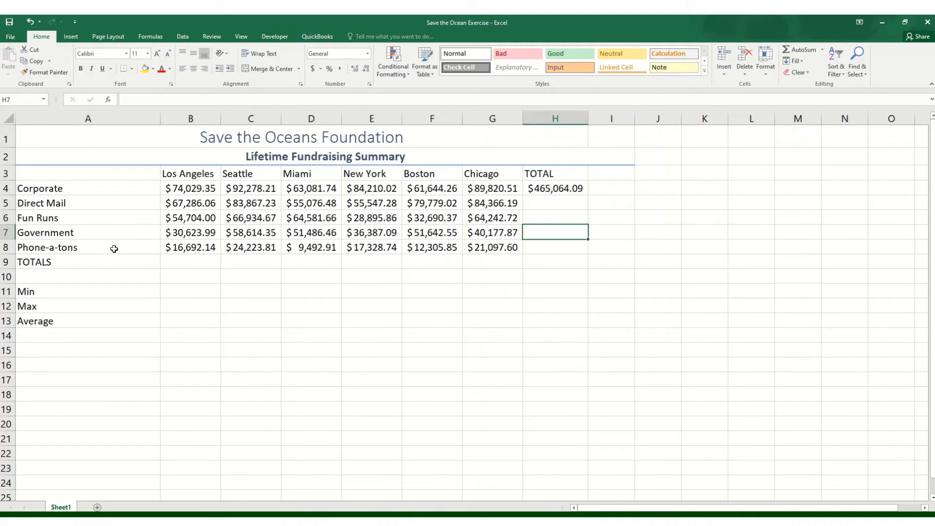
Fill the Corporate total formula from H4 down through H8 for the remaining fundraising categories
click(555, 190)
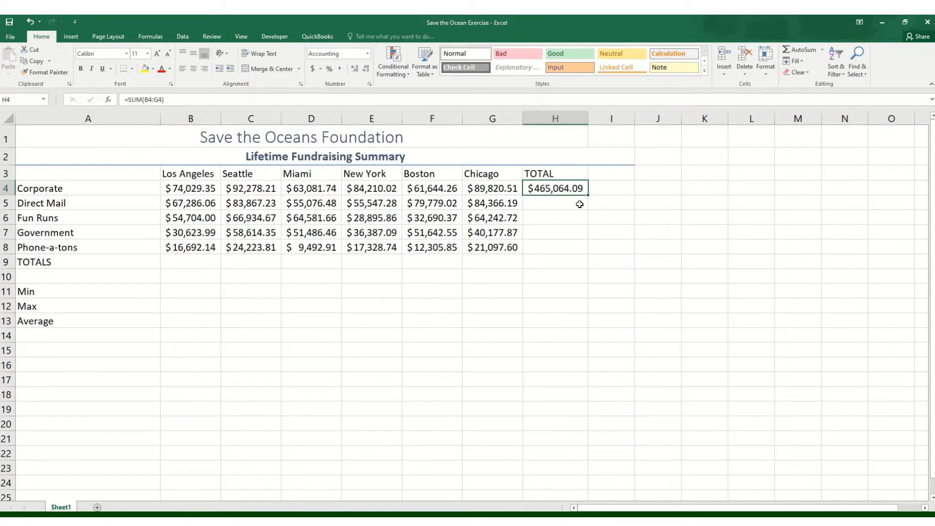
key(Down)
key(Down)
click(568, 194)
drag(589, 196, 579, 252)
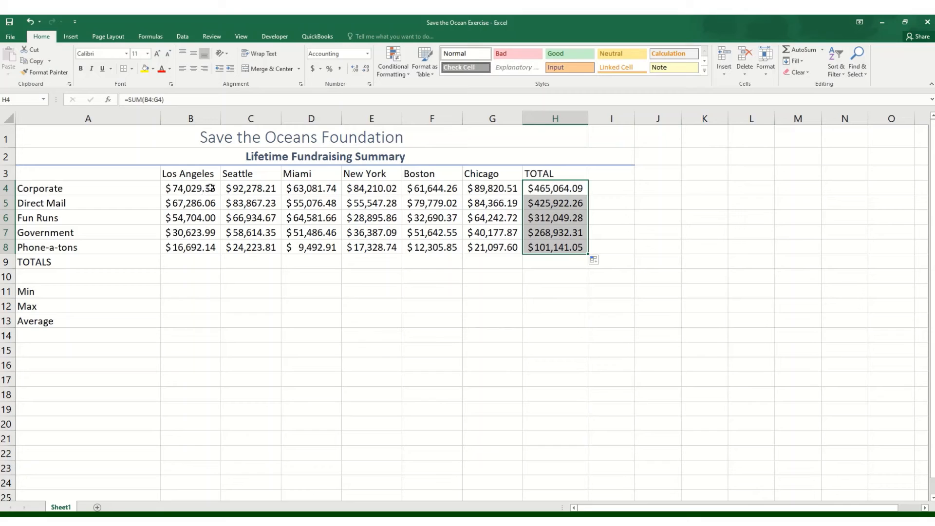
Sum the Los Angeles amounts B4:B8 in B9 with AutoSum and AutoFit column B
drag(210, 188, 189, 262)
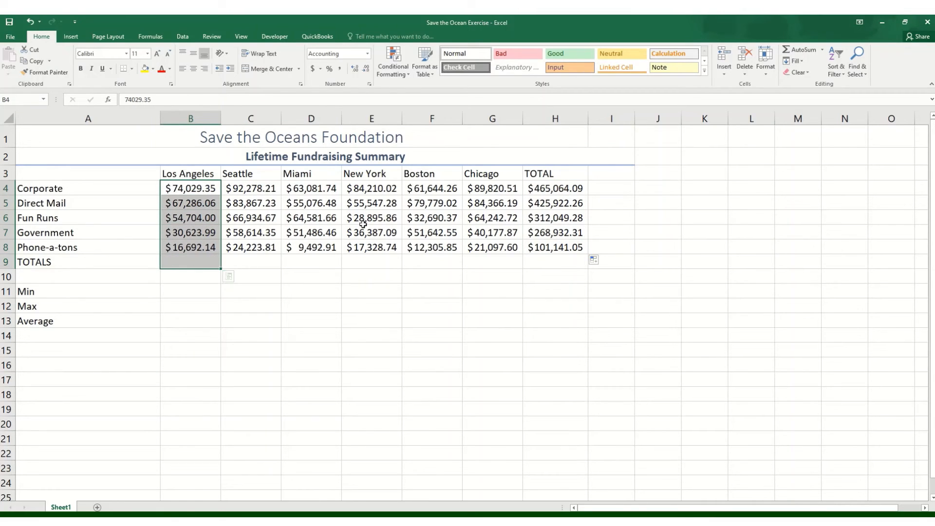
click(803, 51)
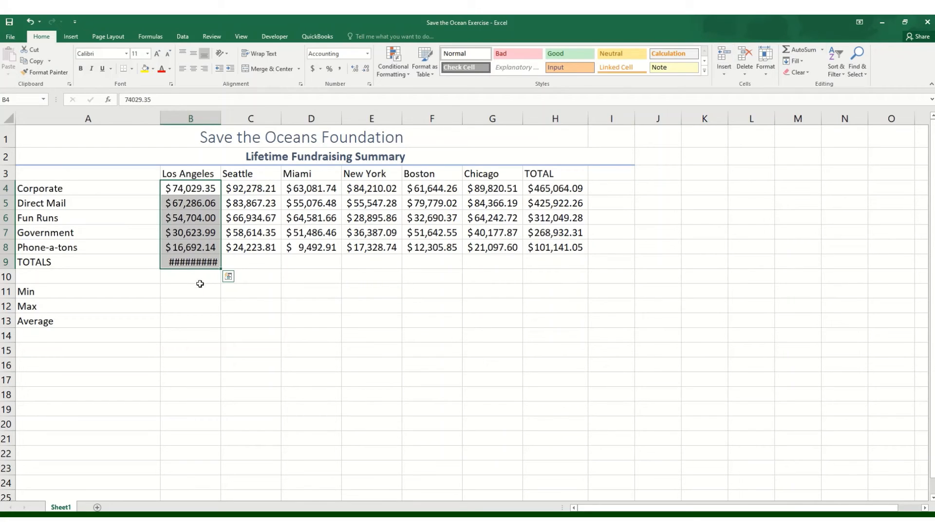
double_click(221, 114)
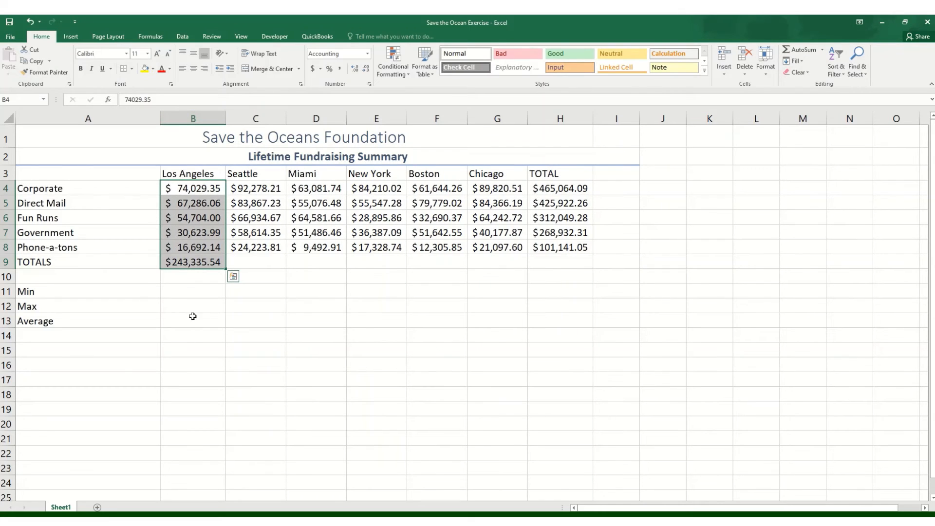
click(193, 277)
Fill the Los Angeles total formula from B9 across to H9 and AutoFit columns C through H
click(201, 261)
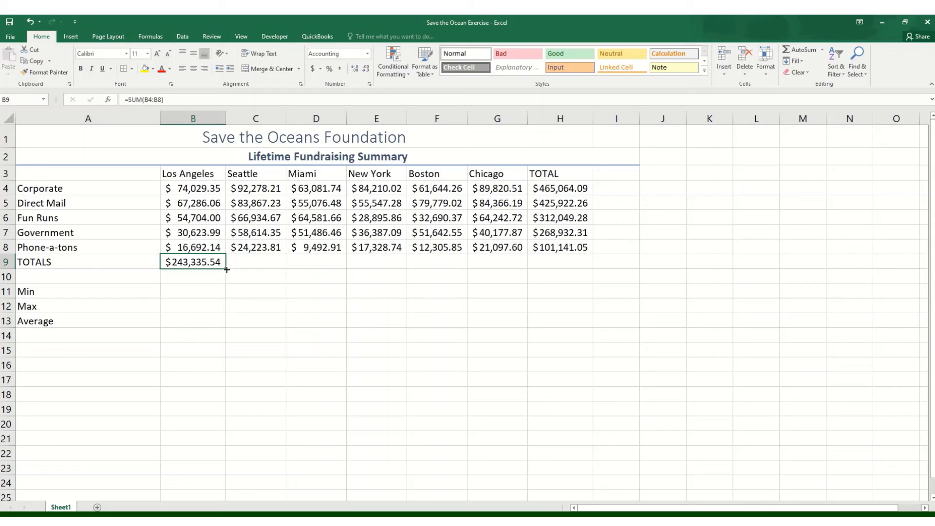
drag(227, 270, 574, 266)
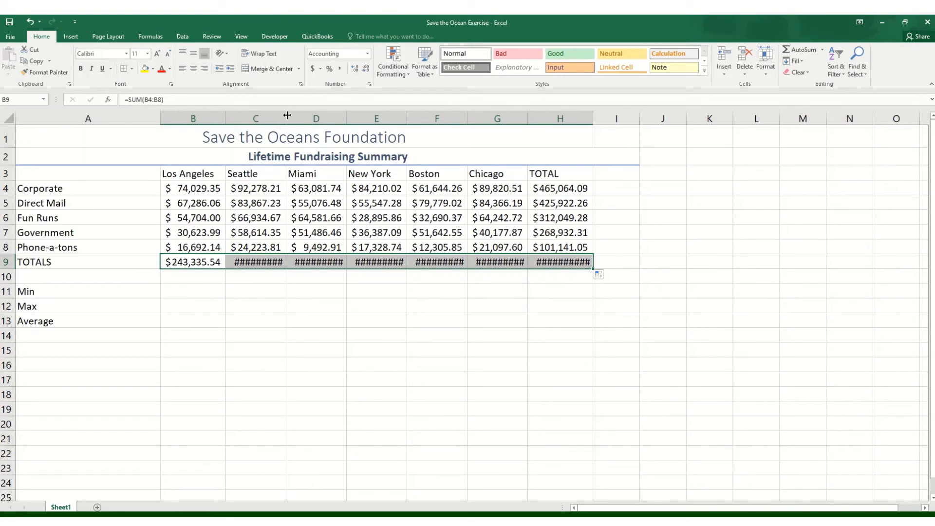
drag(287, 115, 589, 113)
click(279, 301)
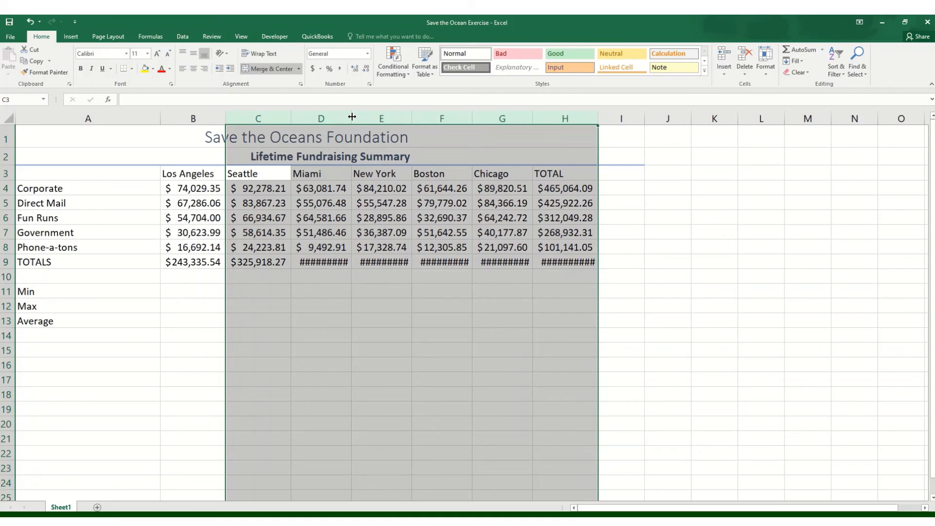
double_click(352, 117)
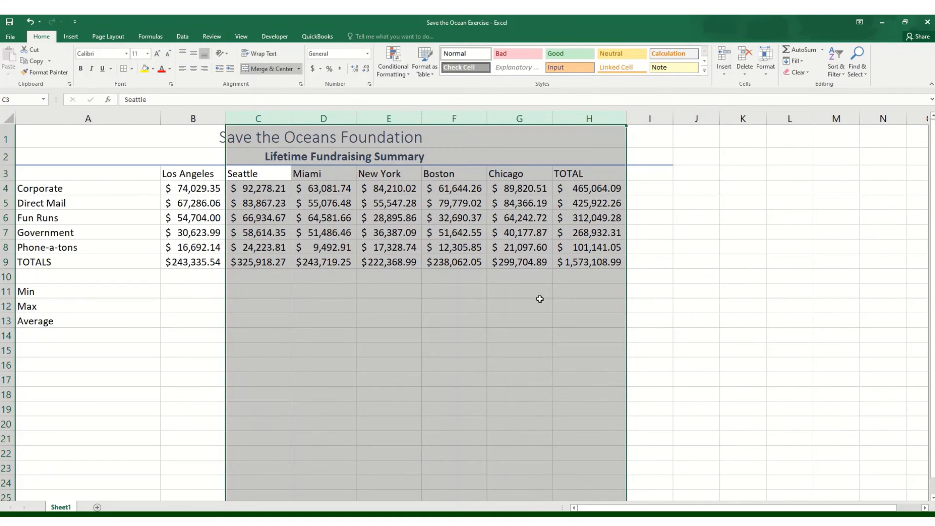
click(540, 298)
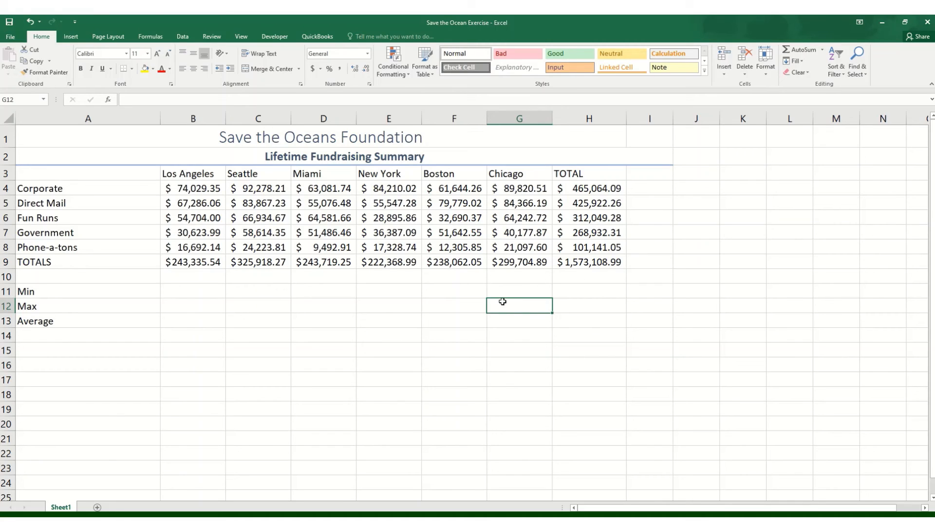
click(393, 295)
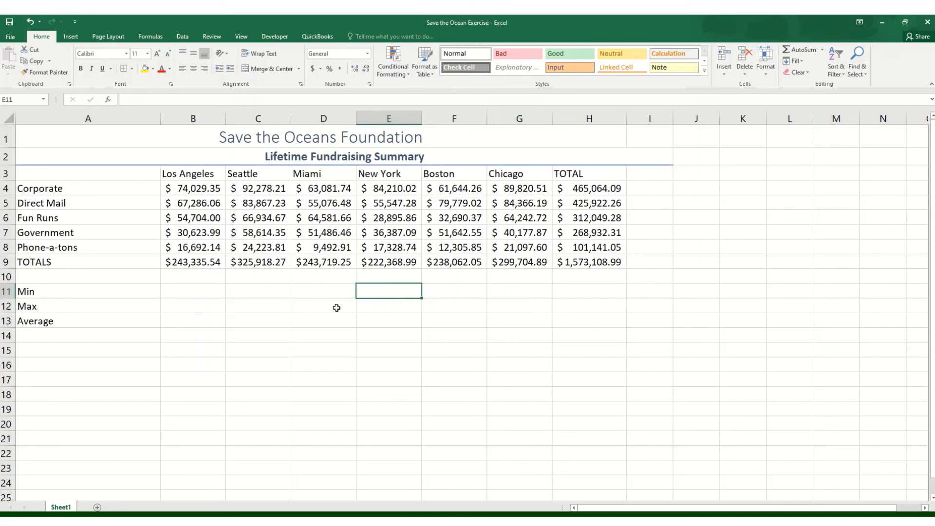
click(320, 295)
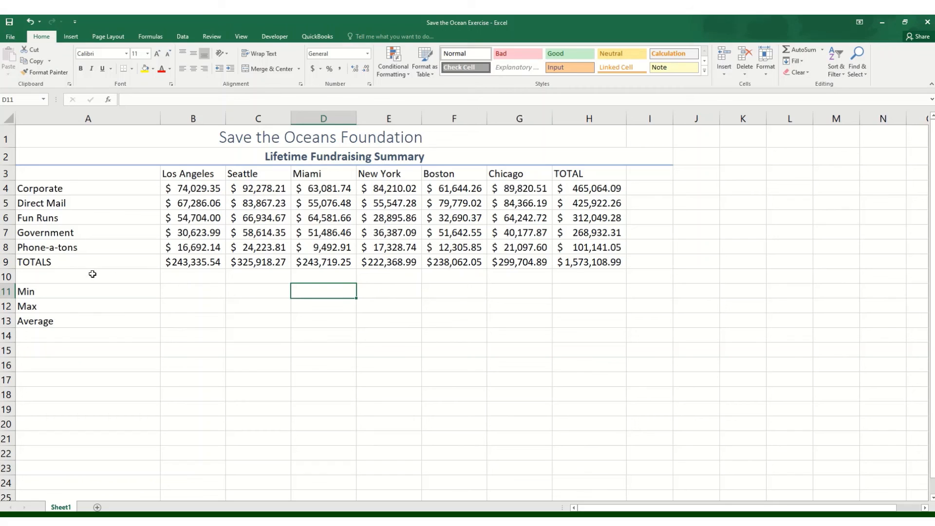
Apply the Total cell style to the TOTALS row, cells A9 through H9
drag(79, 262, 618, 261)
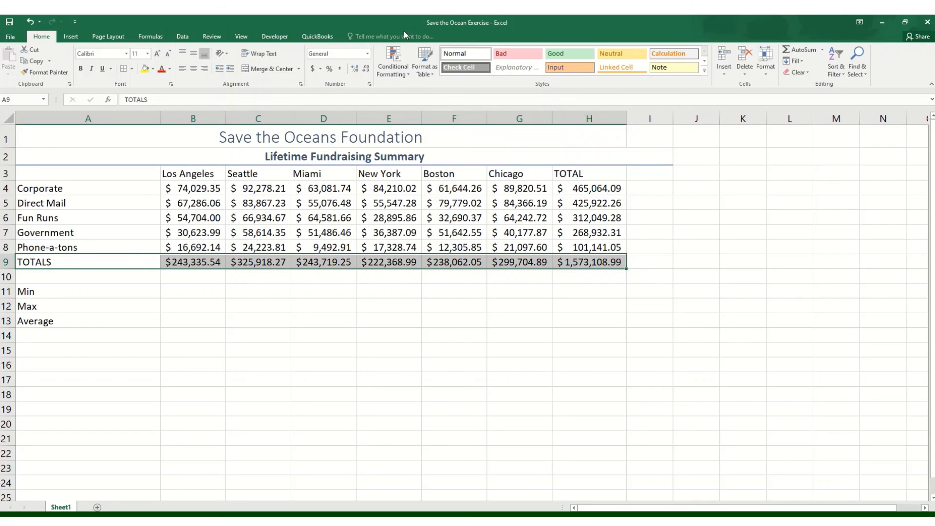
click(705, 71)
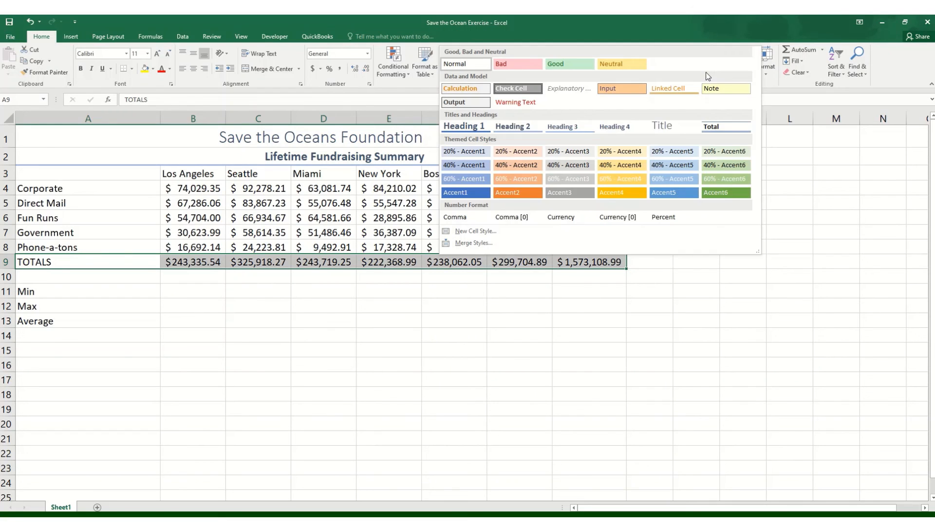
click(718, 127)
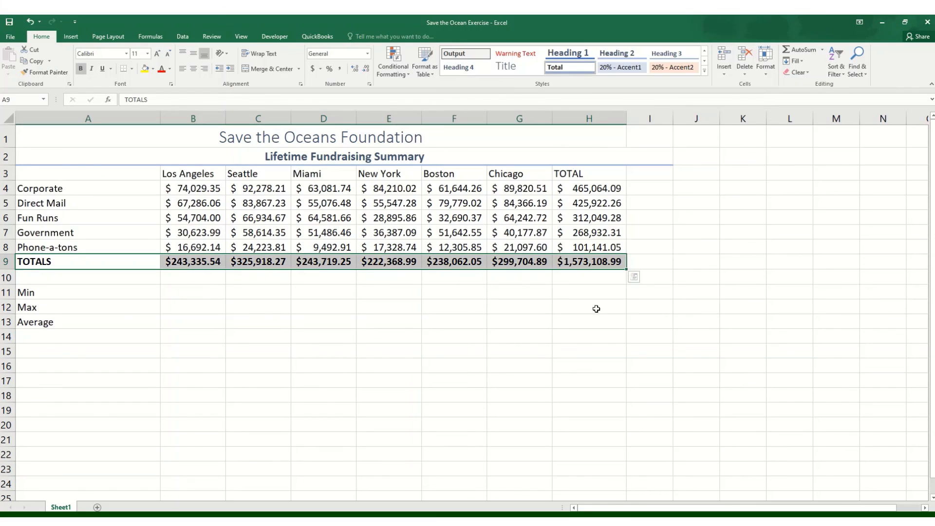
click(273, 290)
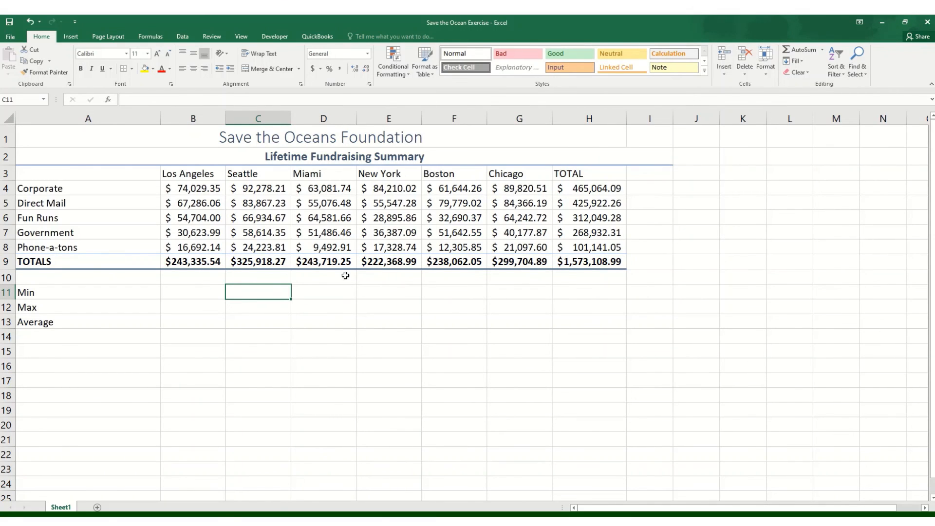
click(440, 279)
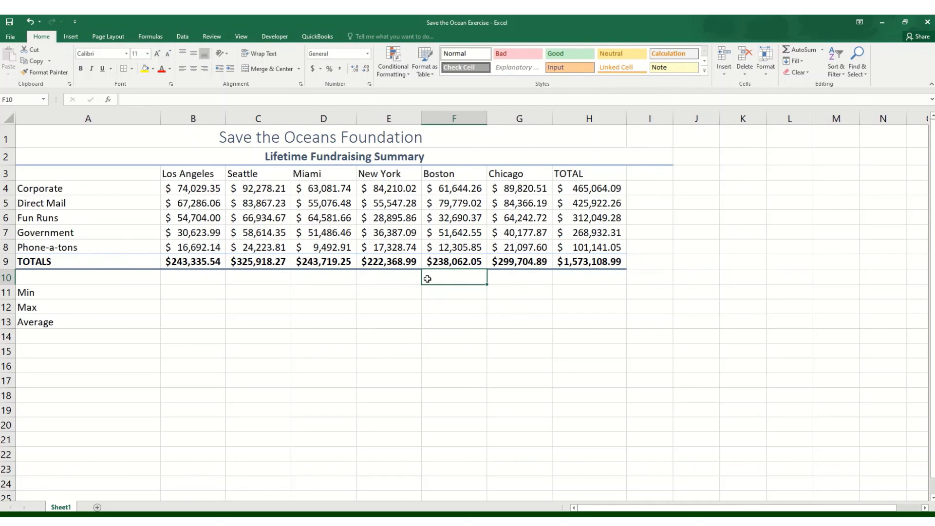
click(327, 291)
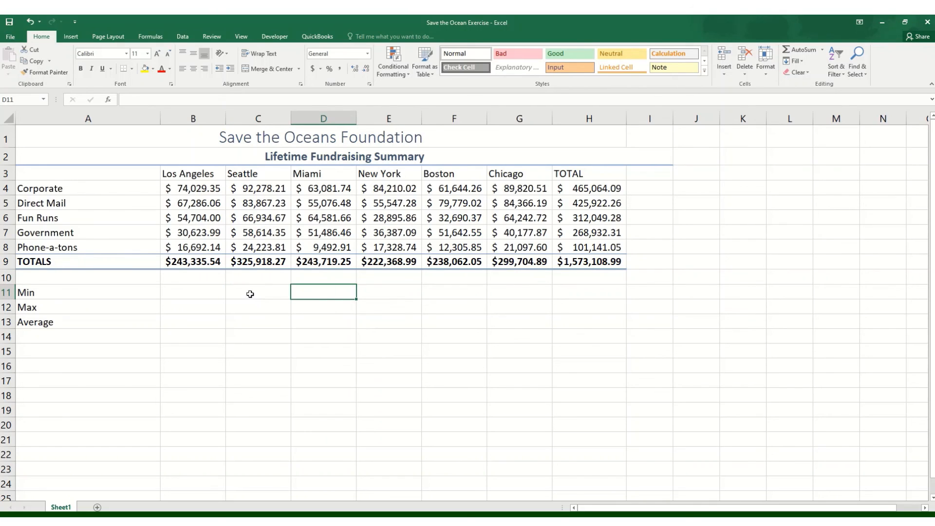
click(249, 294)
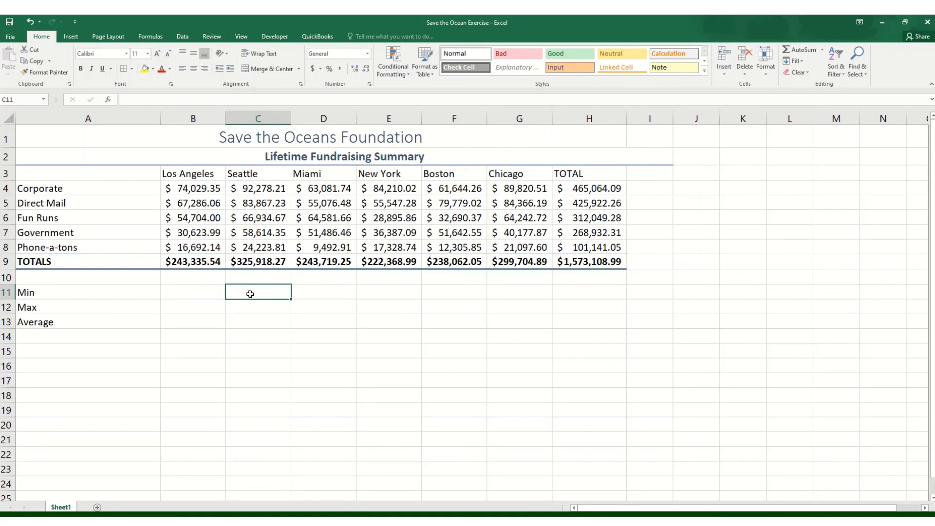
click(179, 296)
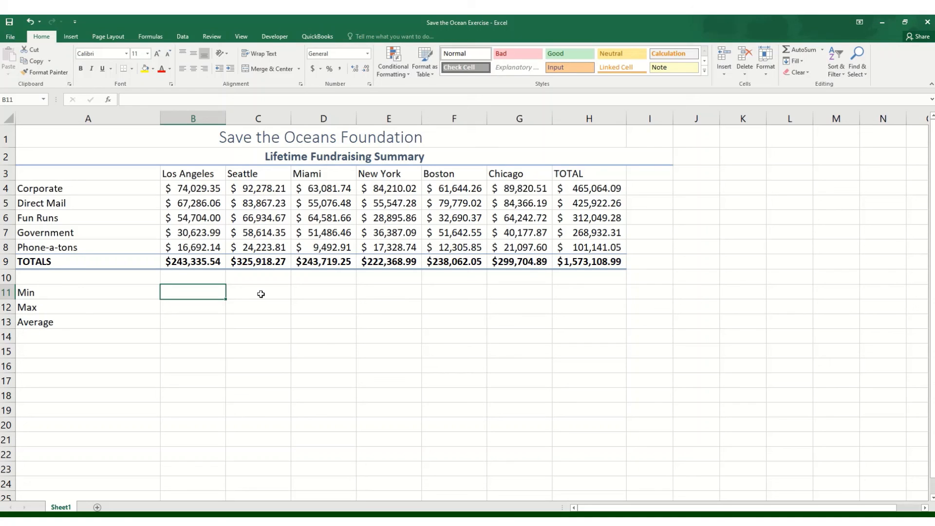
mouse_move(436, 18)
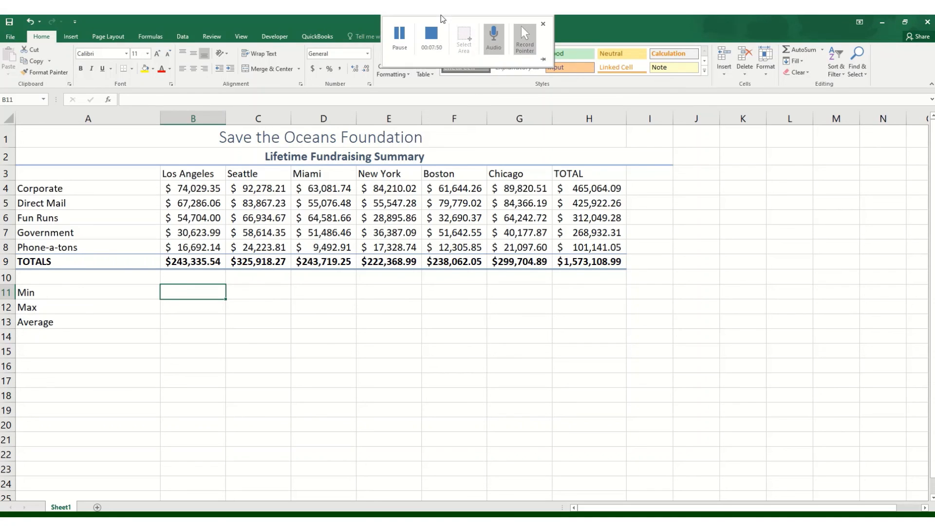